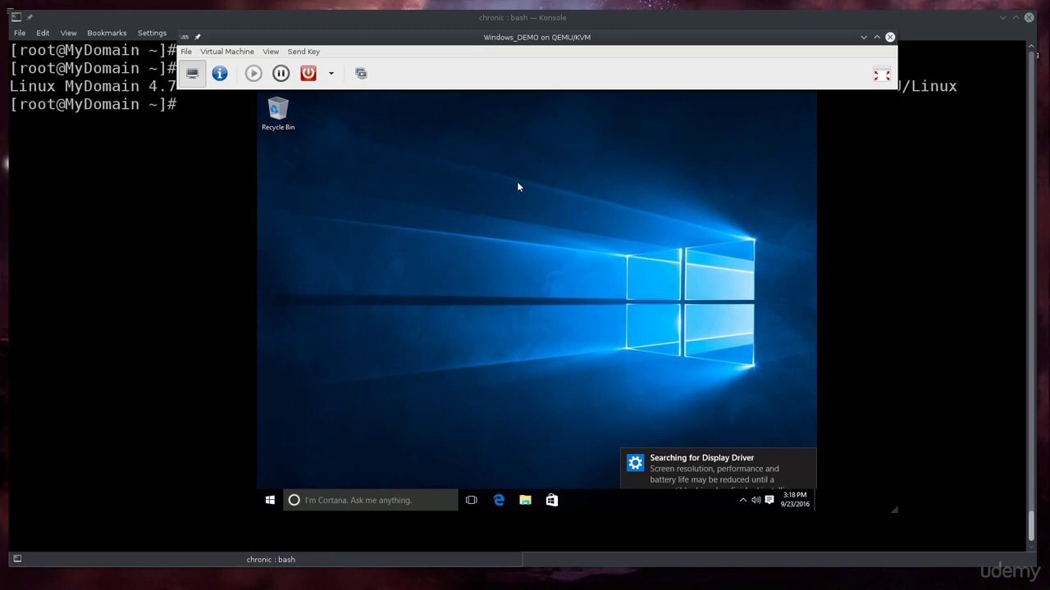
# Reposition the Windows_DEMO virtual machine window and show the guest desktop in full screen.
pyautogui.moveTo(605, 37); pyautogui.dragTo(561, 28)
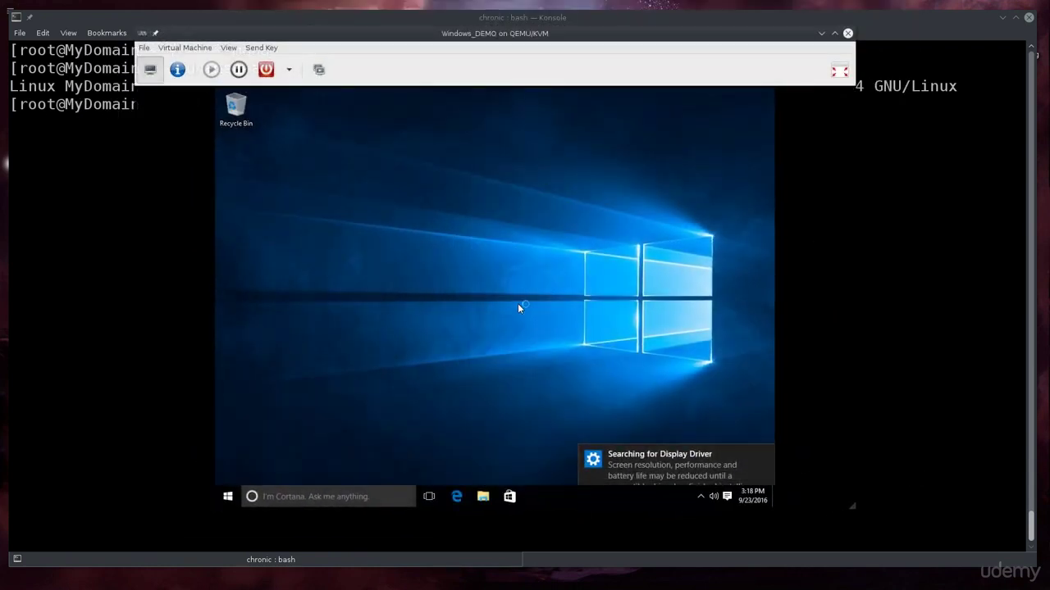
pyautogui.click(839, 70)
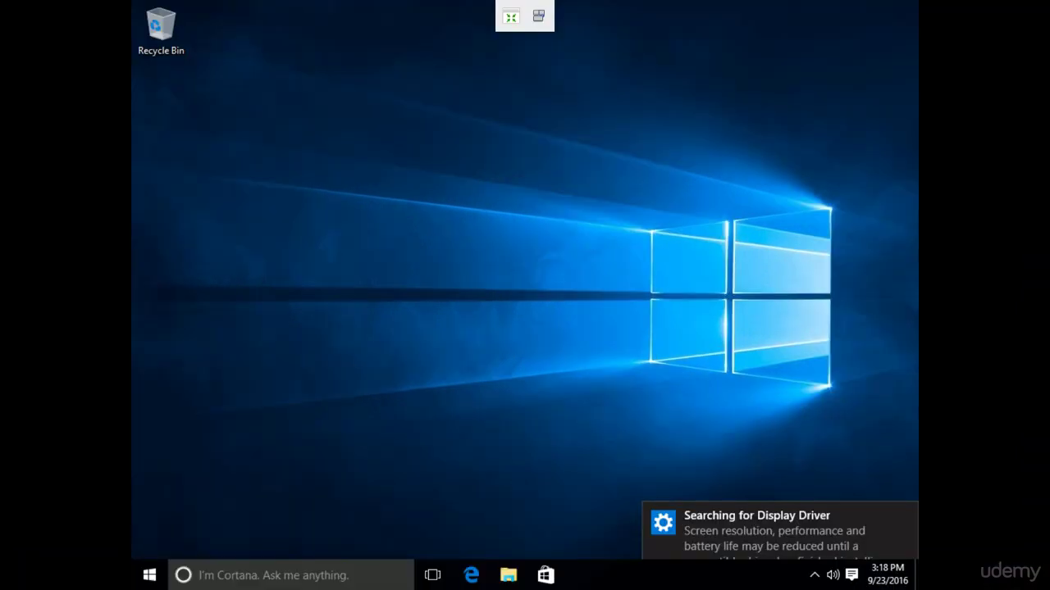
pyautogui.click(511, 16)
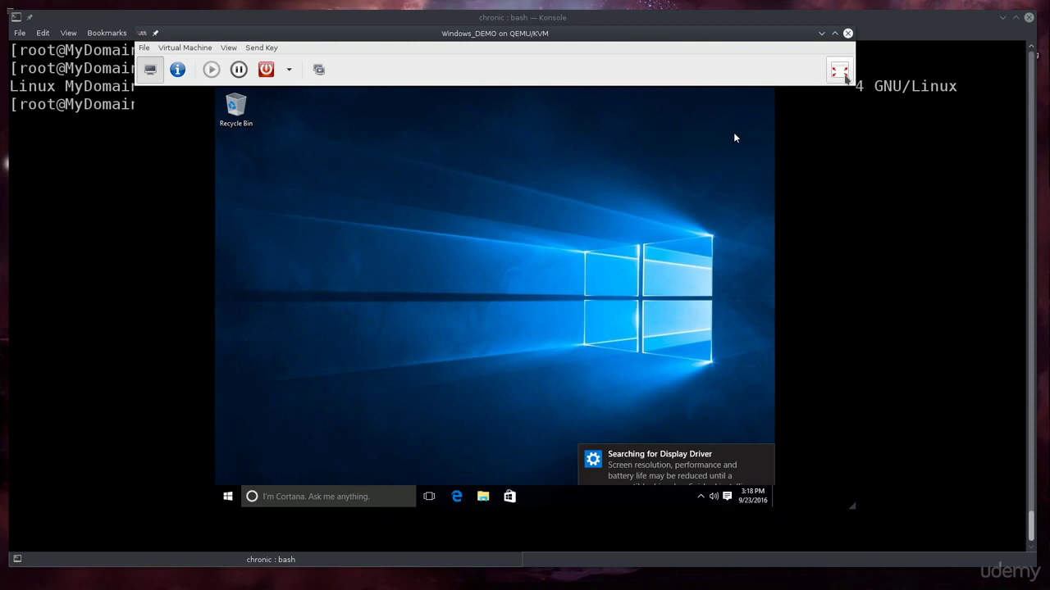
pyautogui.click(861, 64)
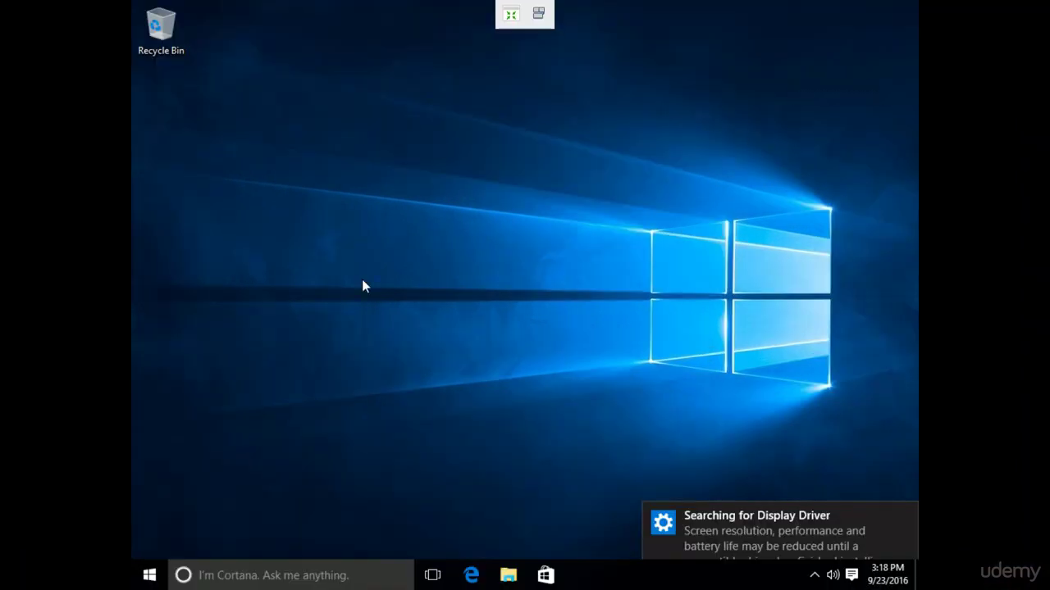
# Open the desktop's display settings and allow the PC to be discoverable on the network.
pyautogui.rightClick(354, 171)
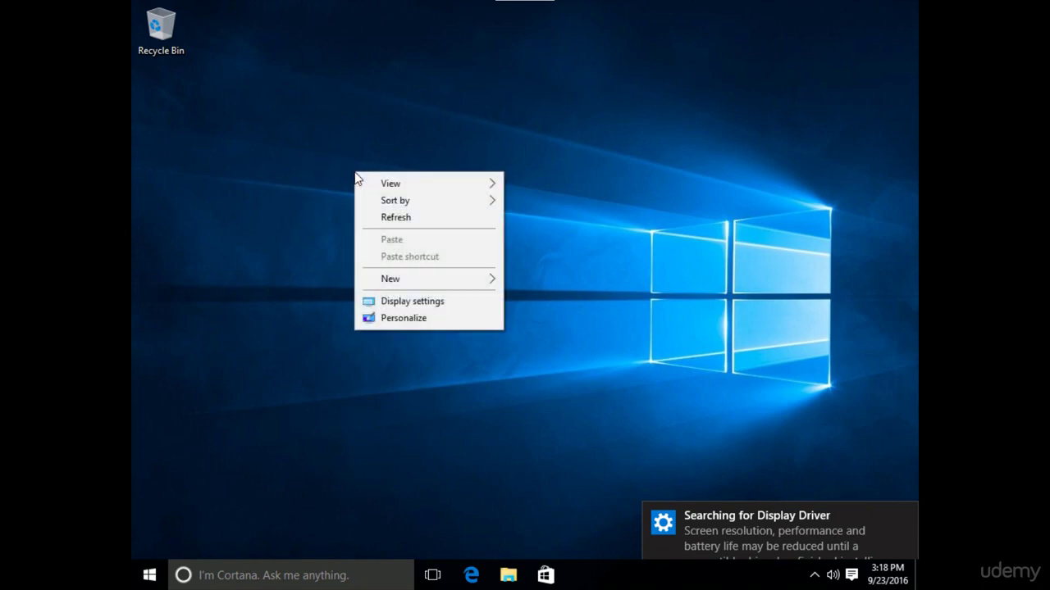
pyautogui.click(437, 301)
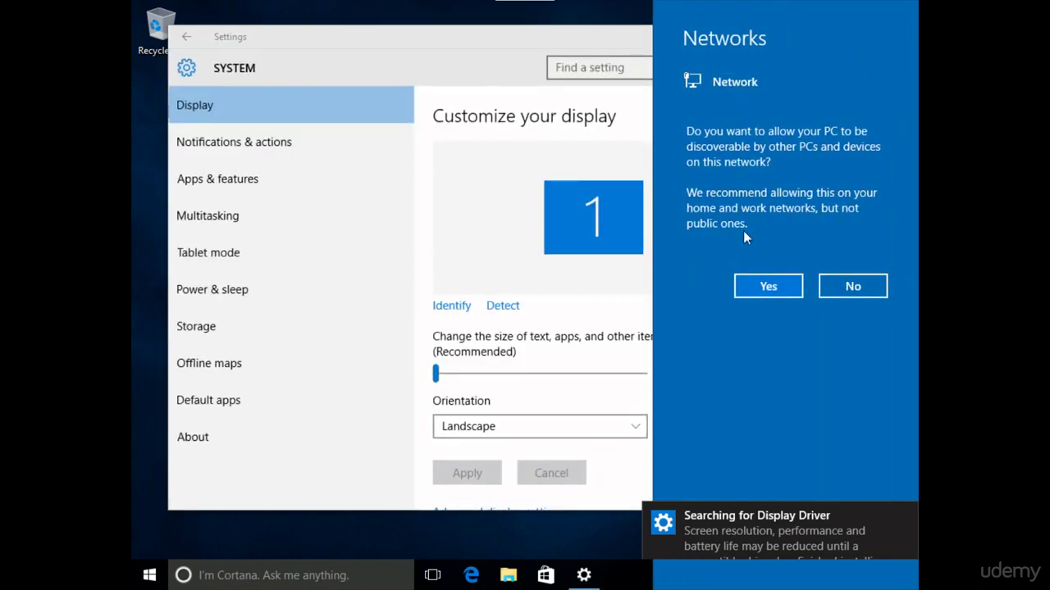
pyautogui.click(761, 282)
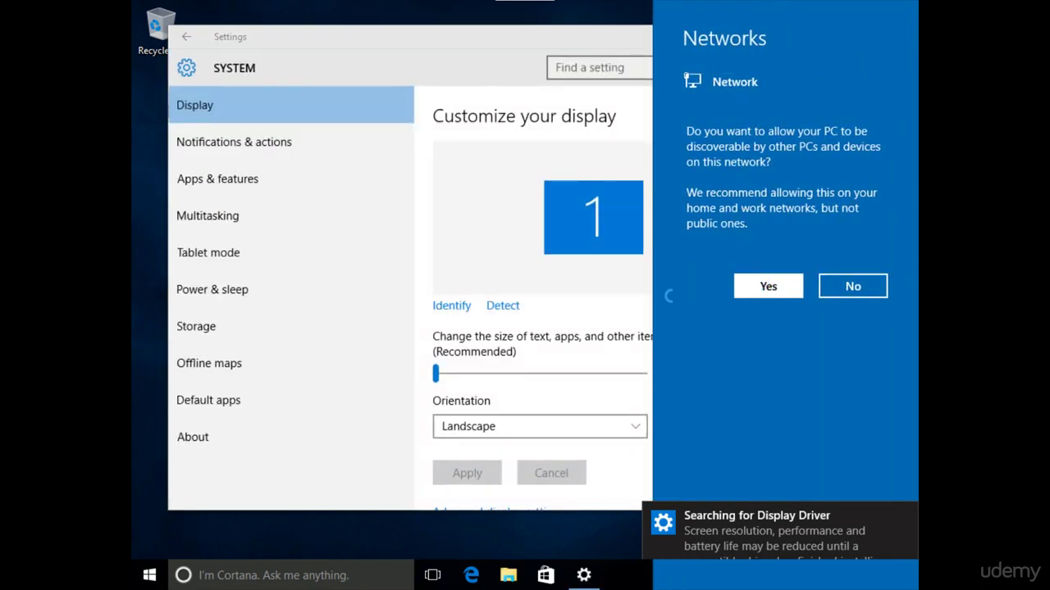
pyautogui.click(793, 287)
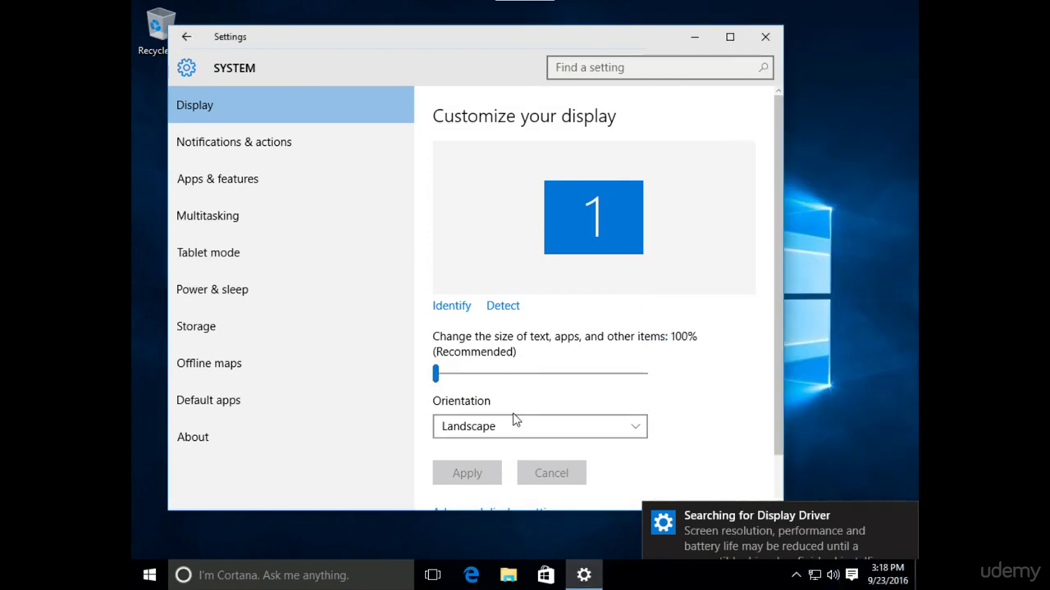
# Set the display resolution to 1920 × 1080, keep the change, and dismiss the settings window and driver notification.
pyautogui.scroll(-1, 514, 417)
pyautogui.click(539, 459)
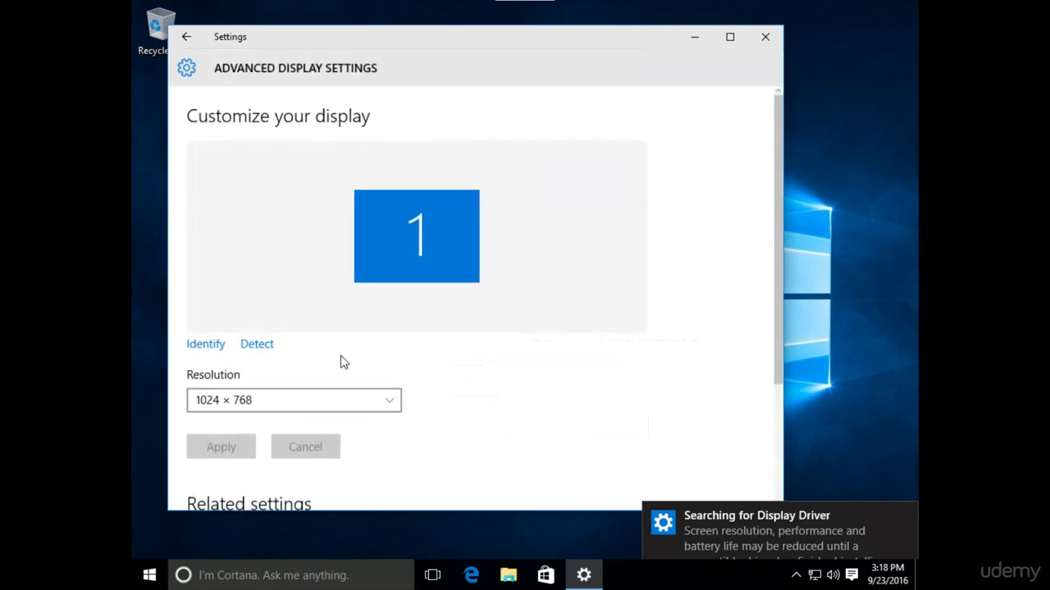
pyautogui.click(327, 401)
pyautogui.scroll(1, 332, 310)
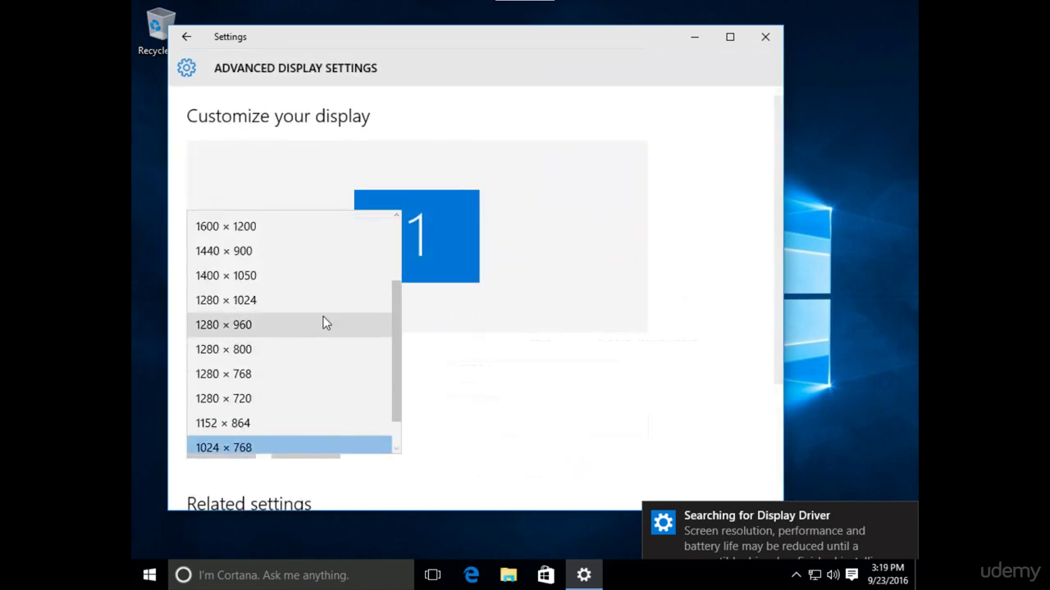
pyautogui.scroll(1, 325, 320)
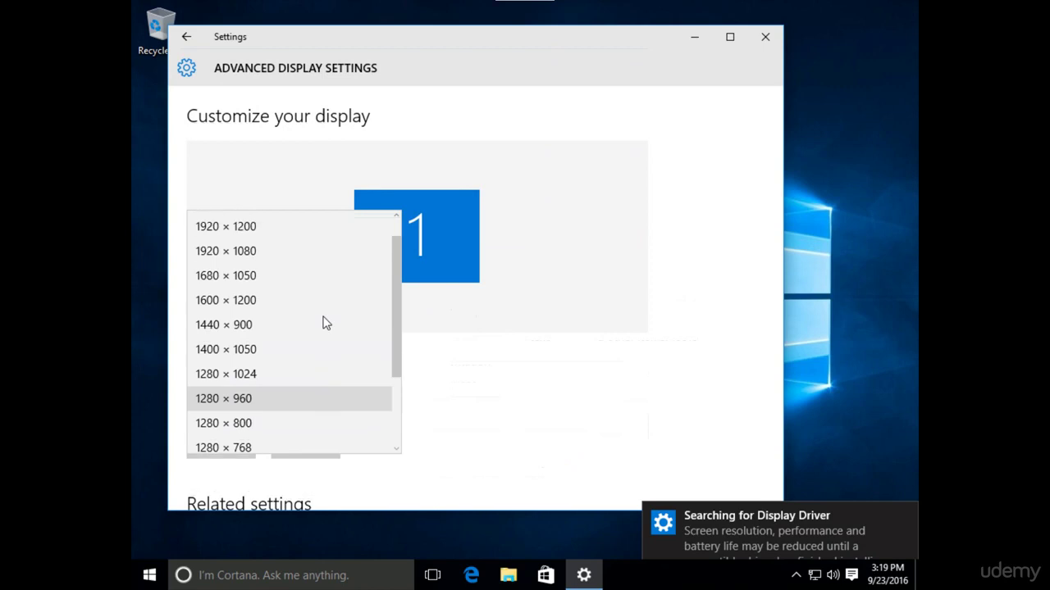
pyautogui.click(295, 254)
pyautogui.click(241, 447)
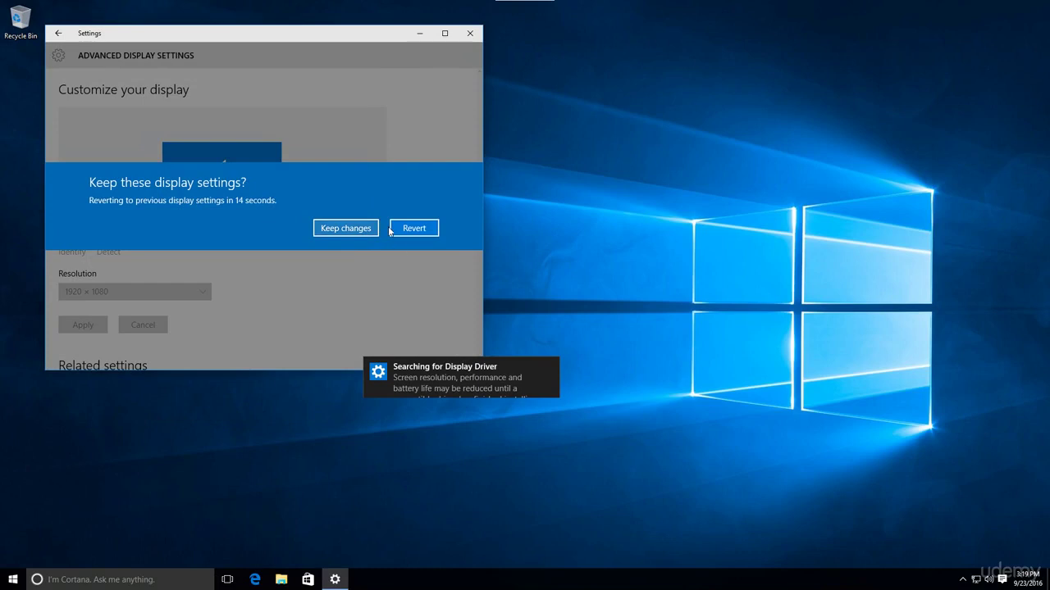
pyautogui.click(369, 228)
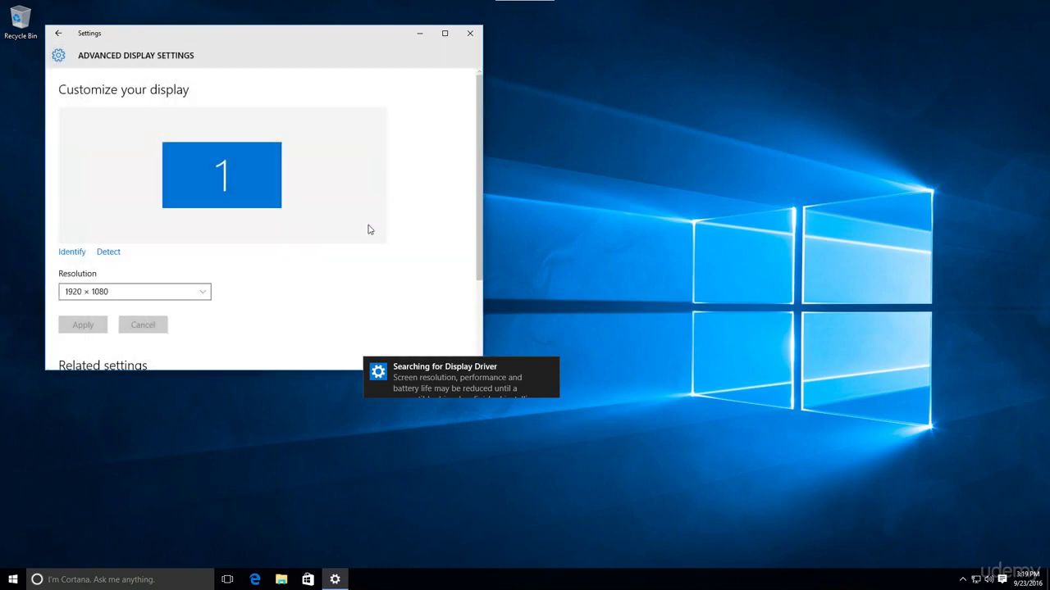
pyautogui.click(469, 33)
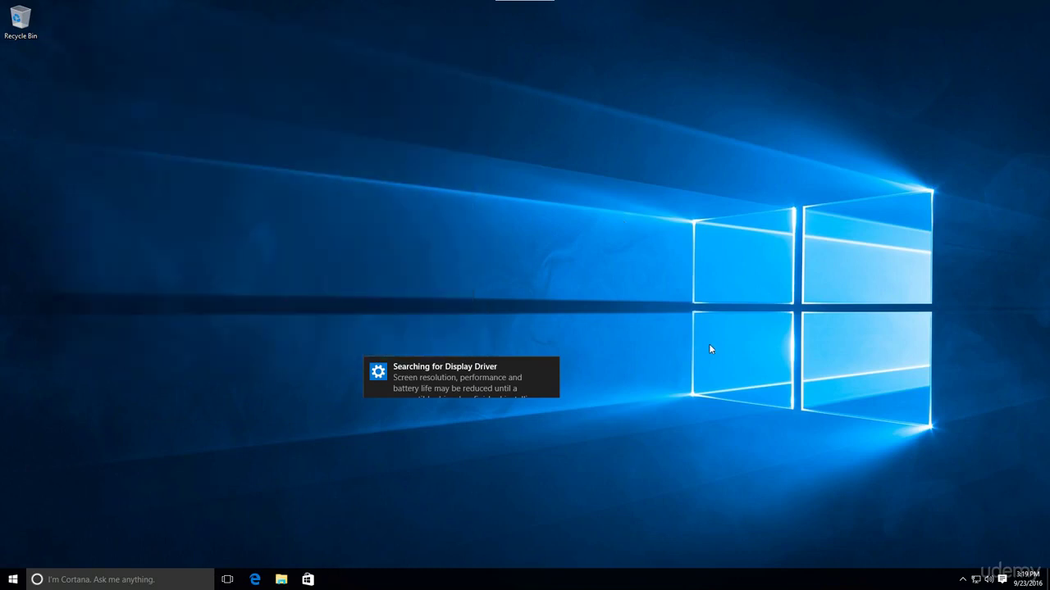
pyautogui.click(548, 367)
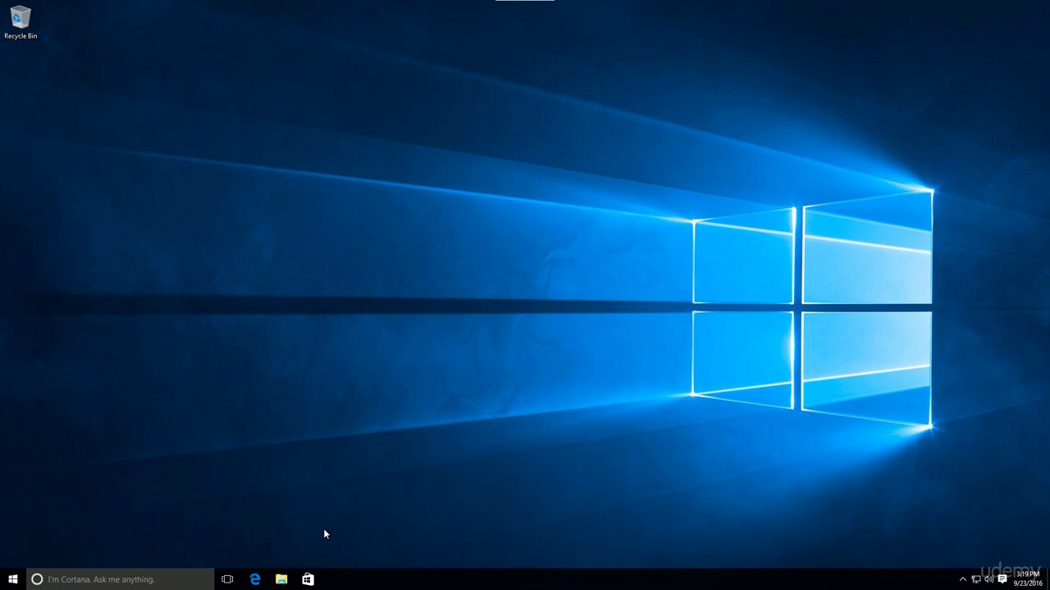
# Launch Microsoft Edge, close its welcome page, and search the web for "firefox".
pyautogui.click(256, 580)
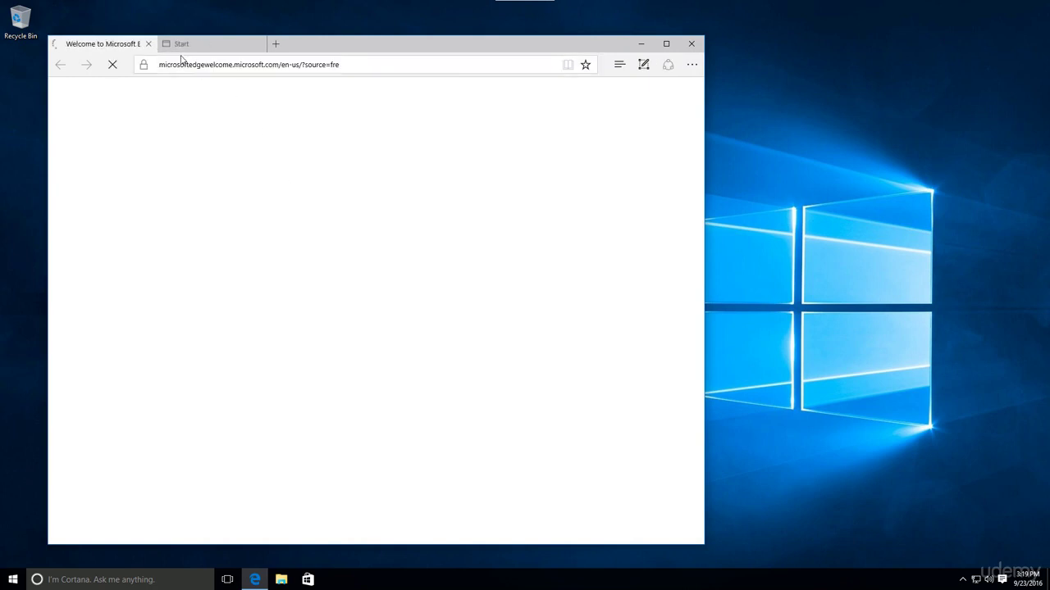
pyautogui.click(148, 44)
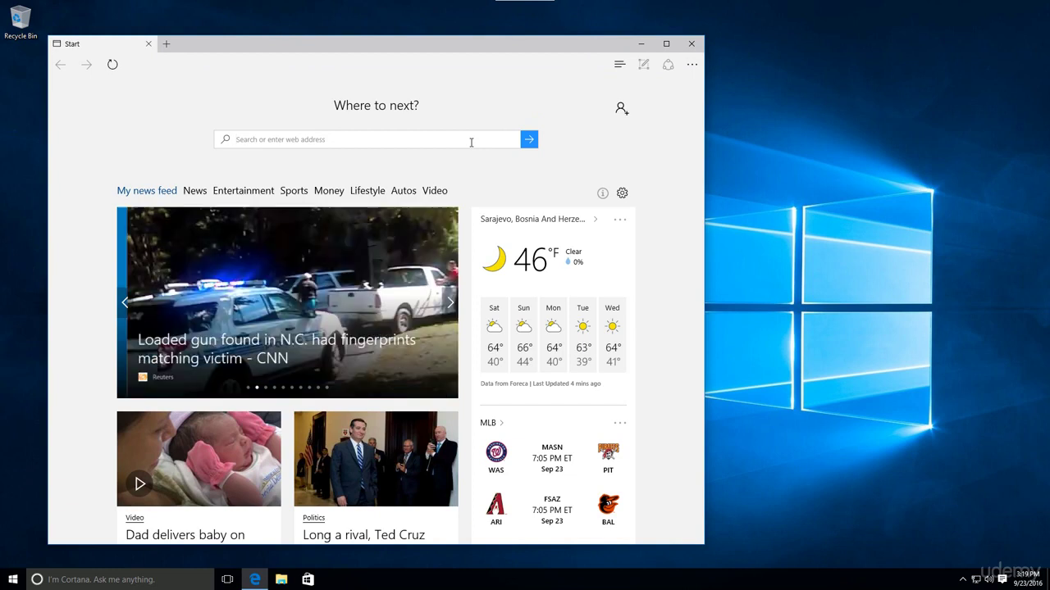
pyautogui.write('tirefox')
pyautogui.press('Return')
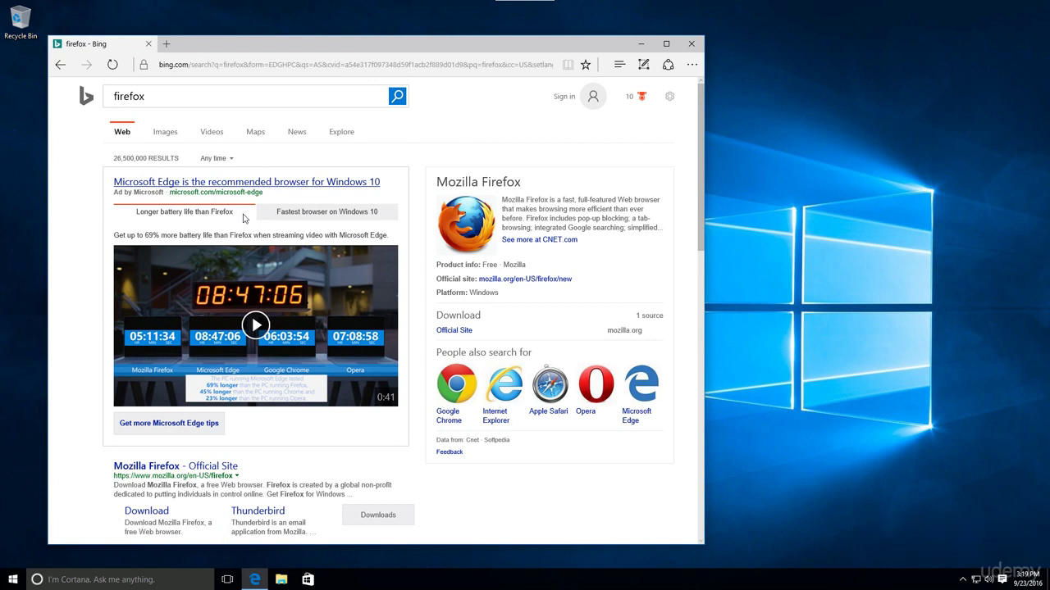
# Open the official Mozilla Firefox site from the search results and download the free Firefox installer.
pyautogui.scroll(-1, 170, 299)
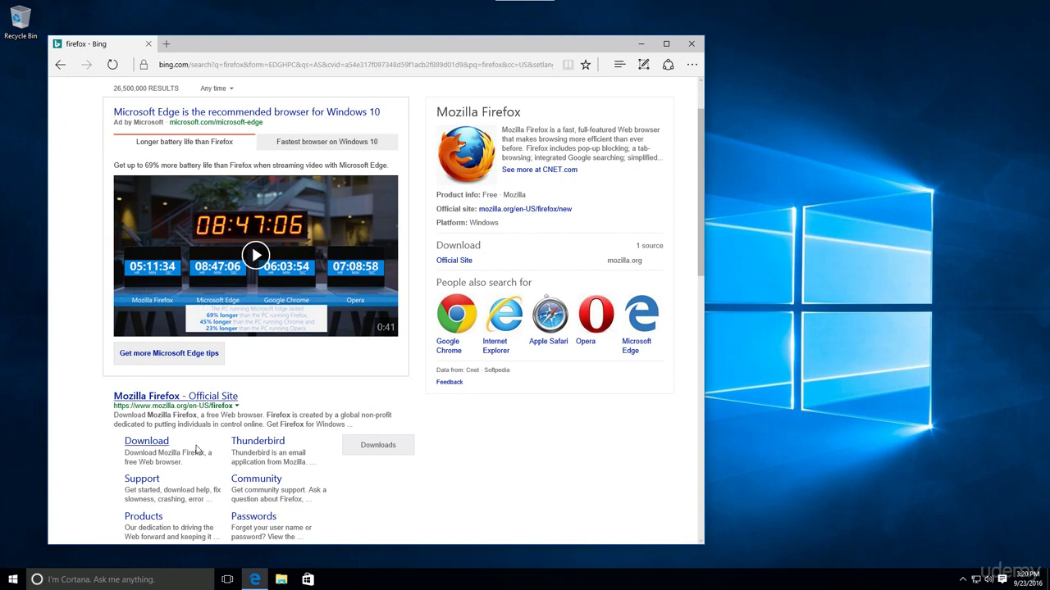
pyautogui.click(219, 397)
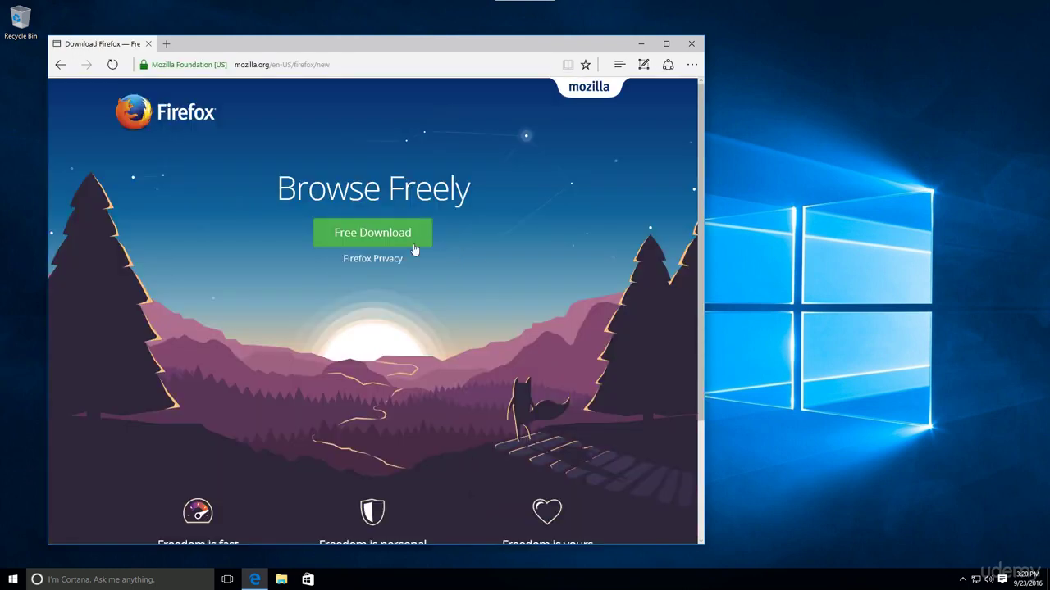
pyautogui.click(414, 246)
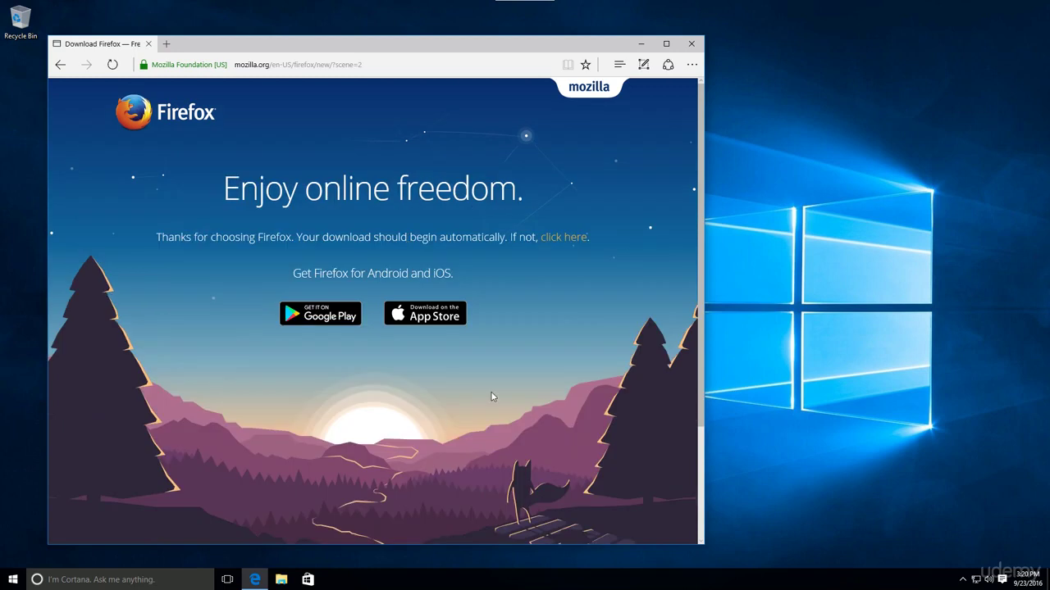
pyautogui.scroll(-3, 421, 397)
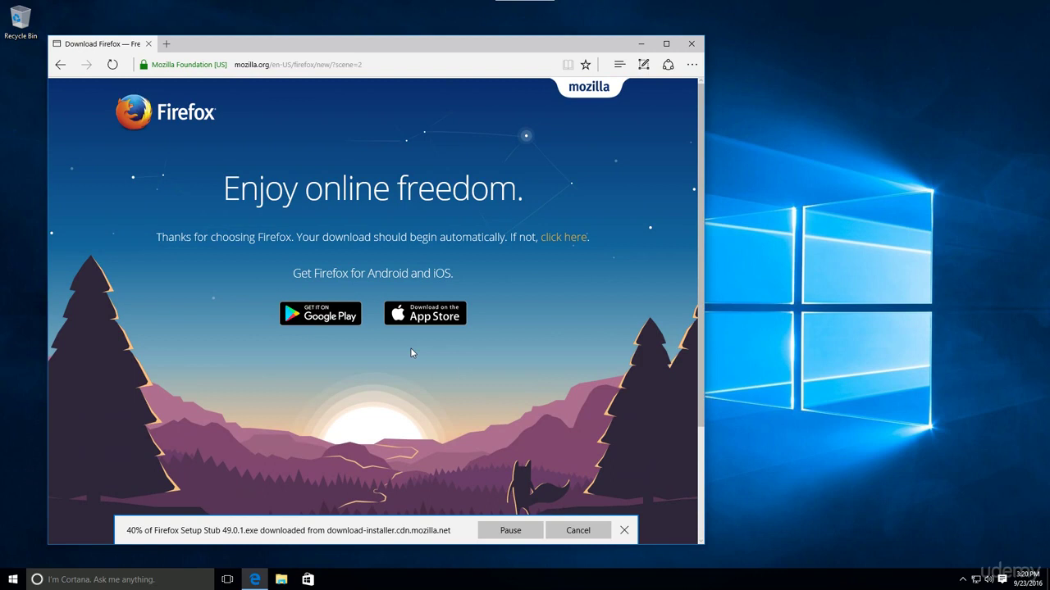
# Run the downloaded Firefox installer, allow it to make changes to the PC, and install Firefox.
pyautogui.click(438, 531)
pyautogui.click(573, 311)
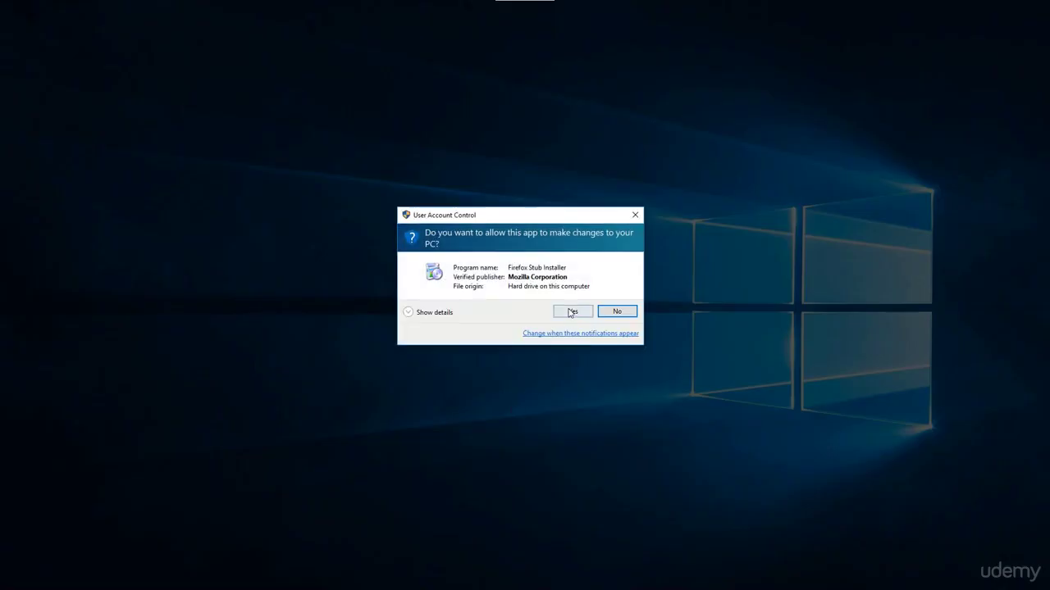
pyautogui.click(628, 383)
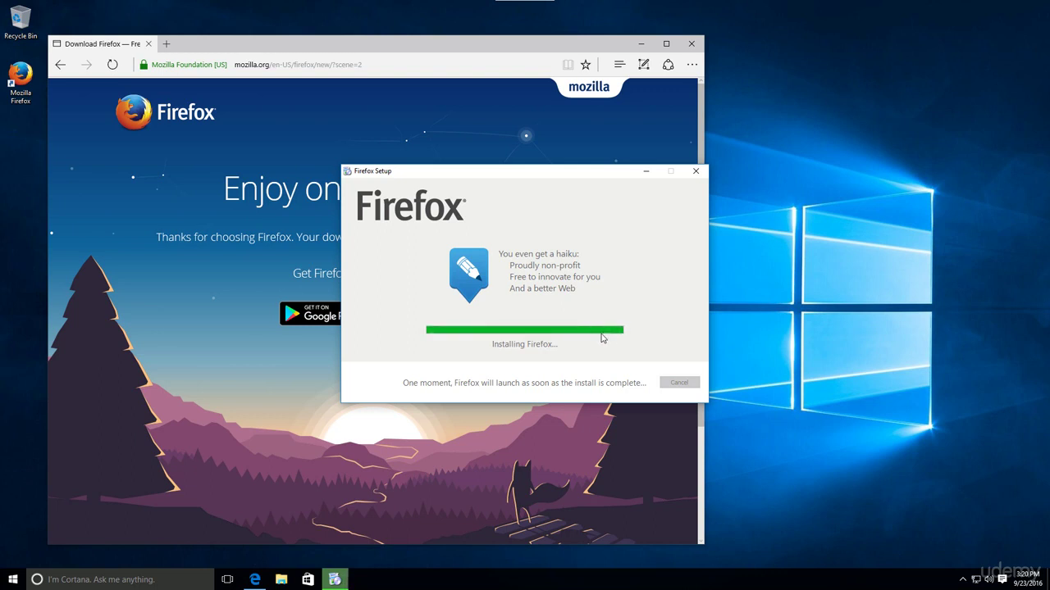
pyautogui.click(491, 274)
pyautogui.click(579, 375)
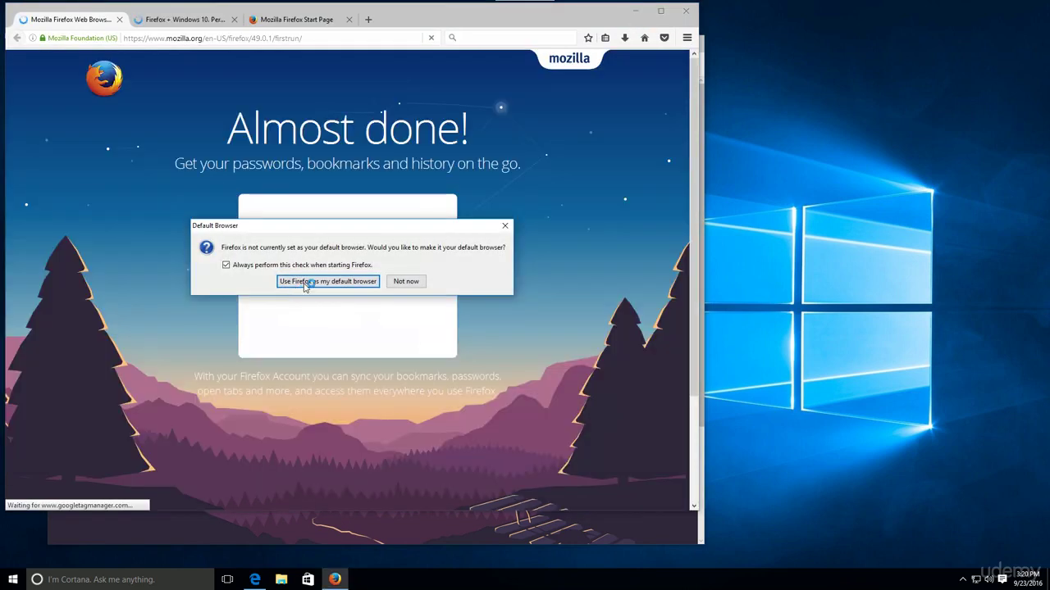
# Make Firefox the default web browser in place of Microsoft Edge and close the settings.
pyautogui.click(307, 282)
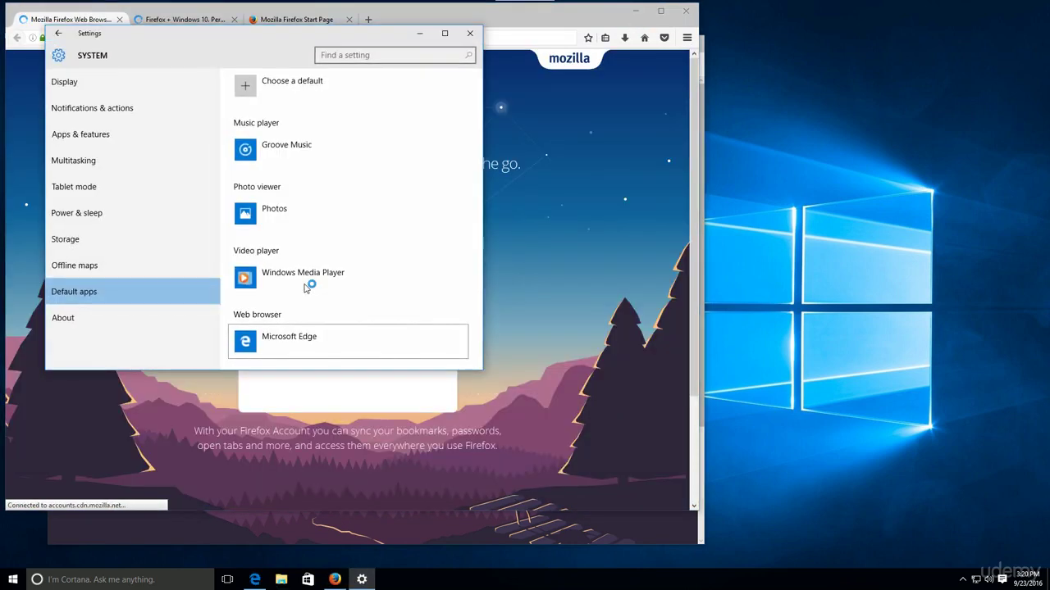
pyautogui.click(312, 347)
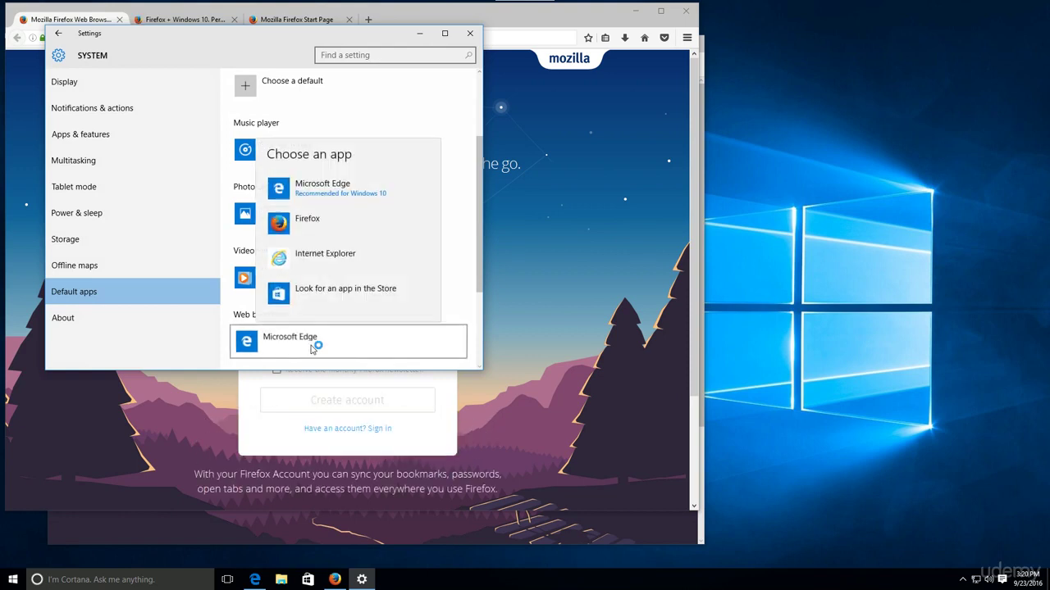
pyautogui.click(346, 230)
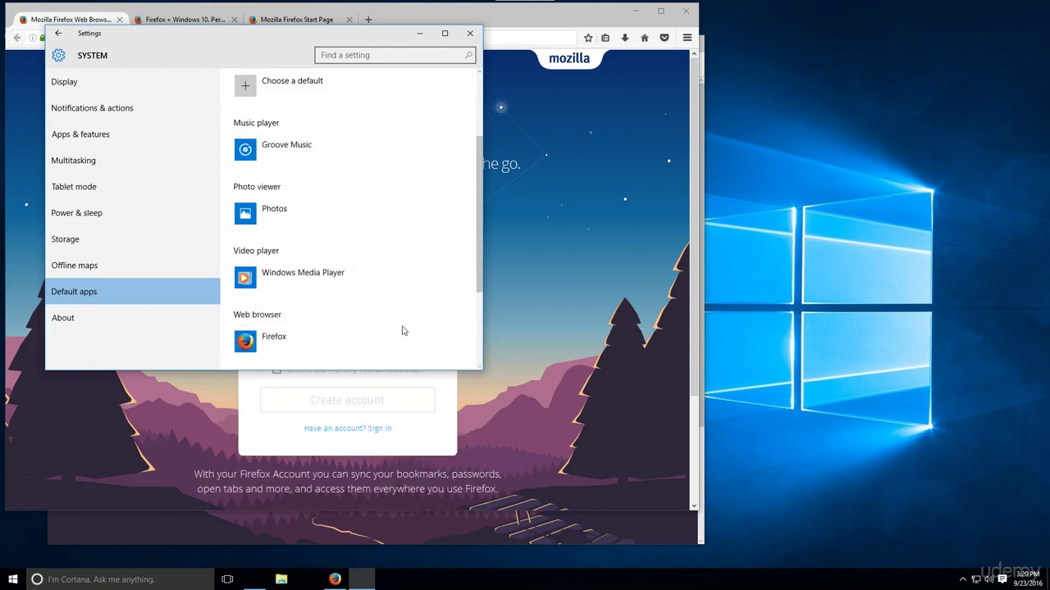
pyautogui.click(472, 33)
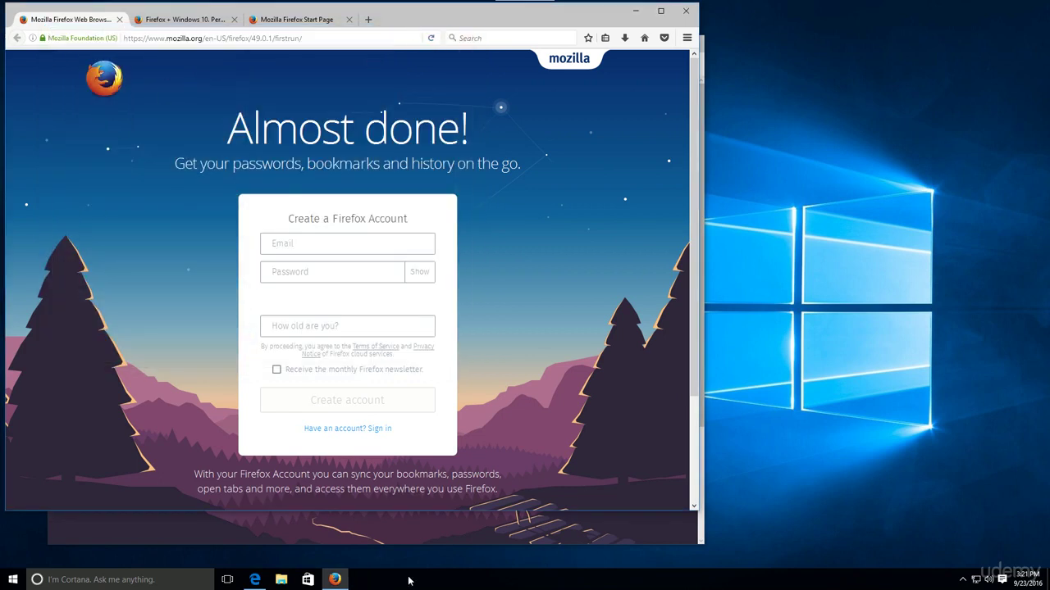
# Close Microsoft Edge and unpin both Edge and the Store from the taskbar.
pyautogui.click(462, 543)
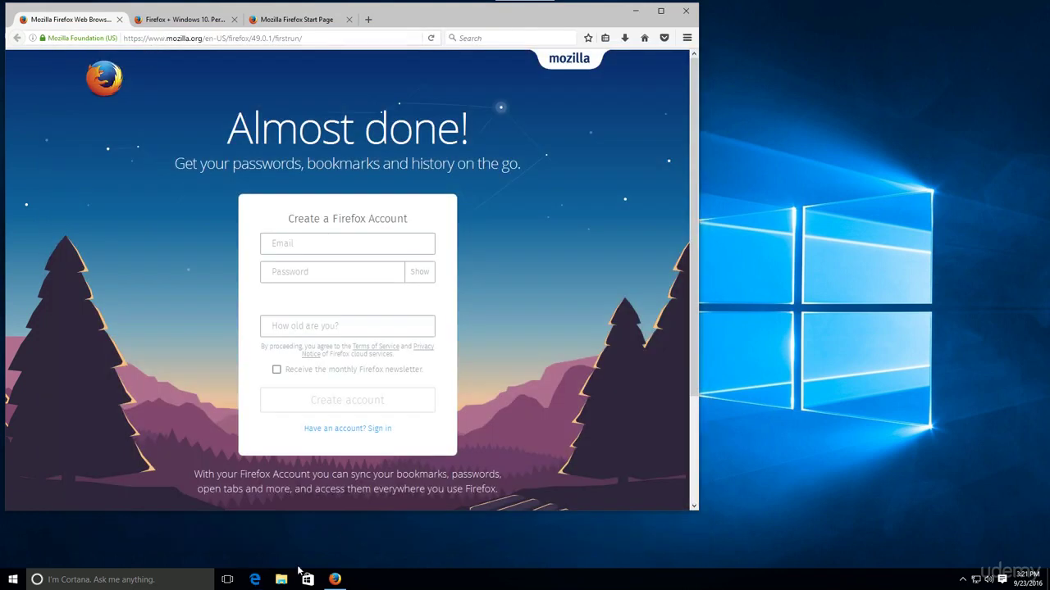
pyautogui.rightClick(256, 581)
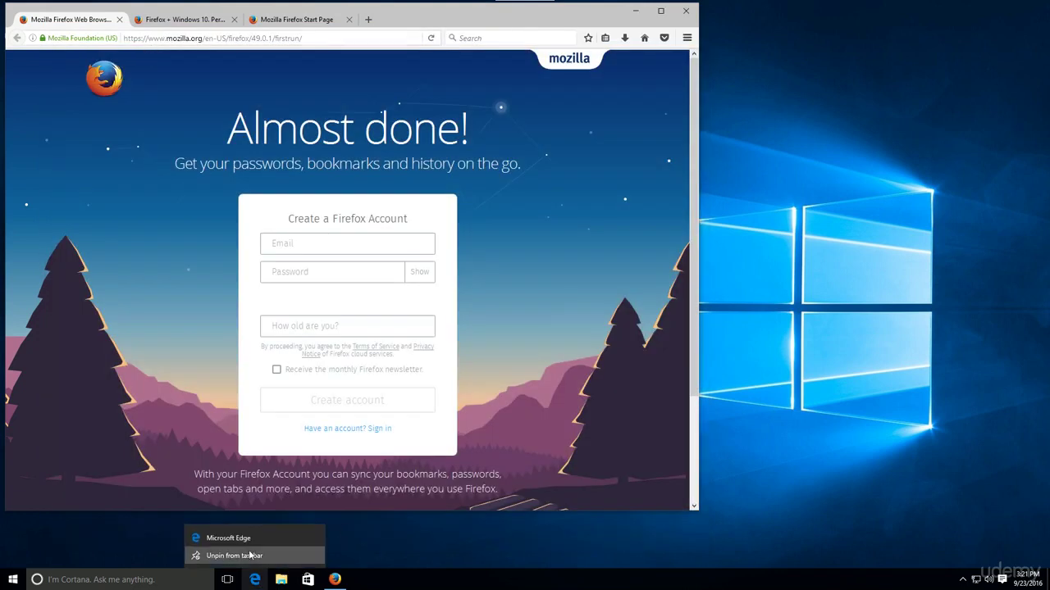
pyautogui.click(250, 556)
pyautogui.moveTo(456, 15); pyautogui.dragTo(672, 24)
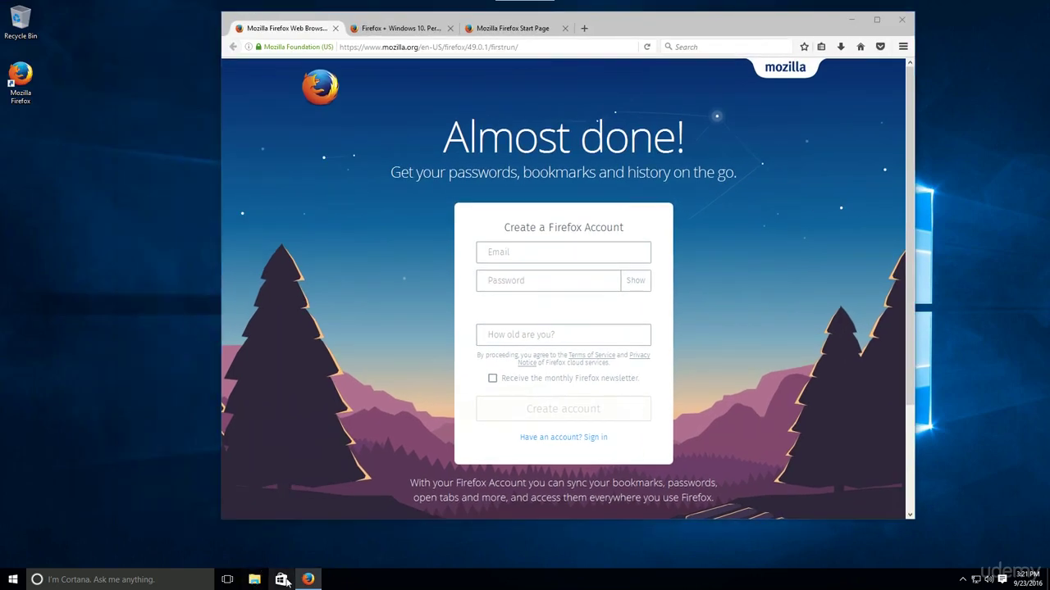
pyautogui.rightClick(283, 579)
pyautogui.click(276, 556)
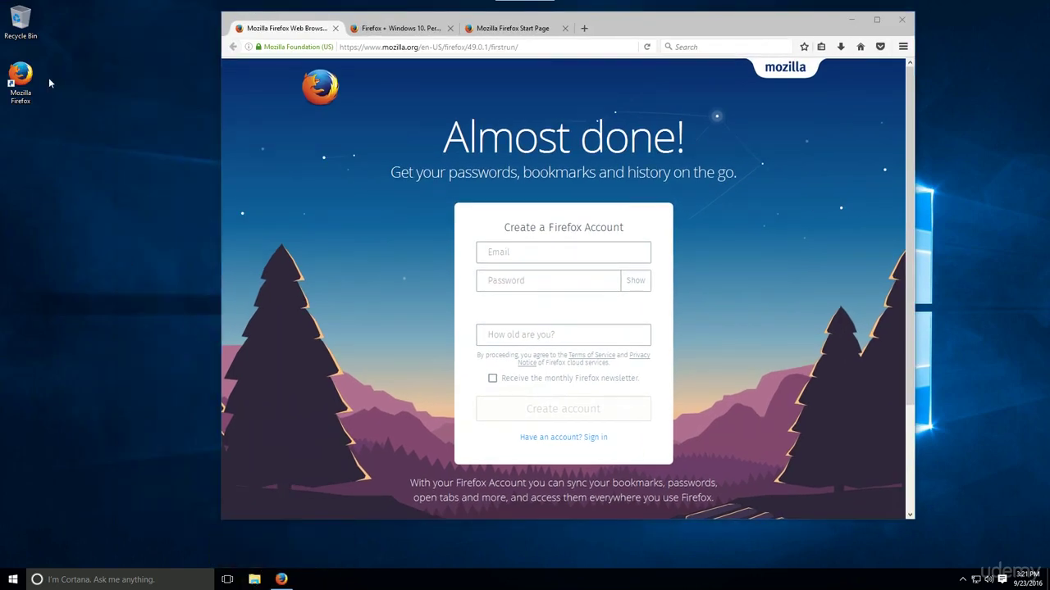
# Pin Mozilla Firefox to the taskbar and close its two welcome tabs, keeping only the start page.
pyautogui.rightClick(25, 83)
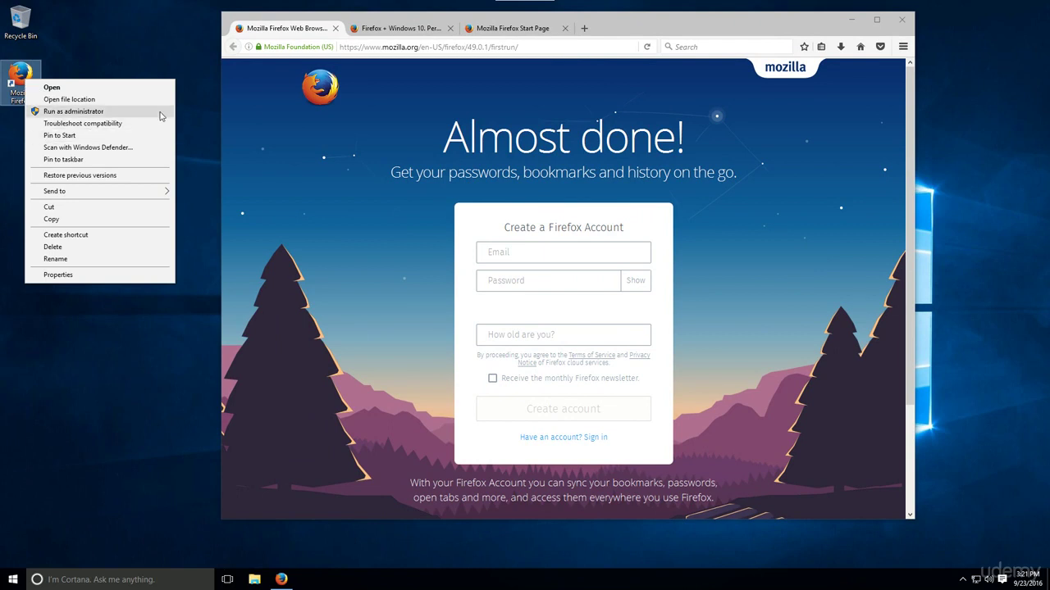
pyautogui.click(131, 160)
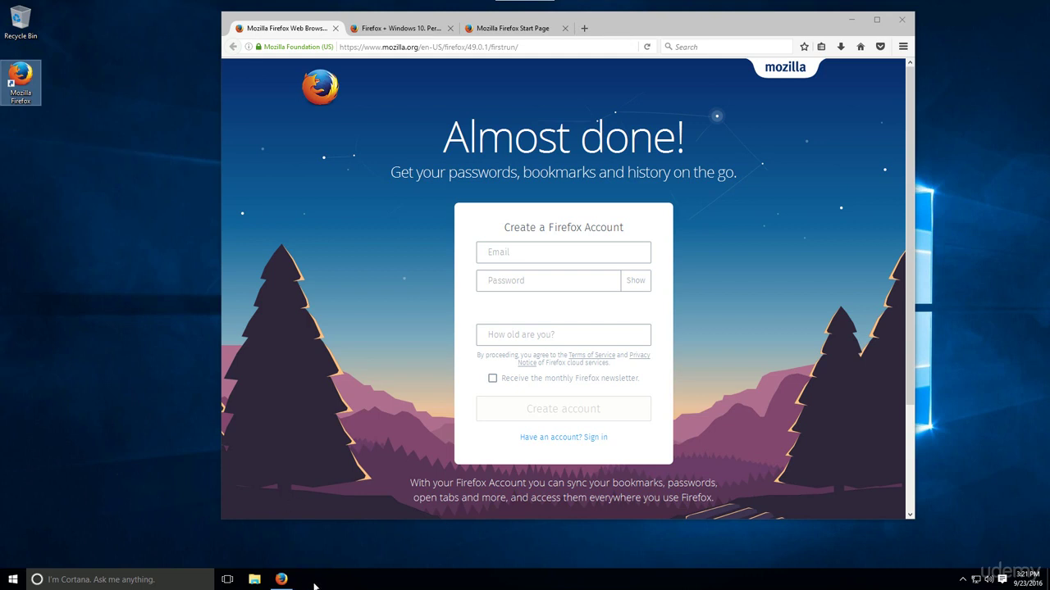
pyautogui.click(335, 28)
pyautogui.click(336, 28)
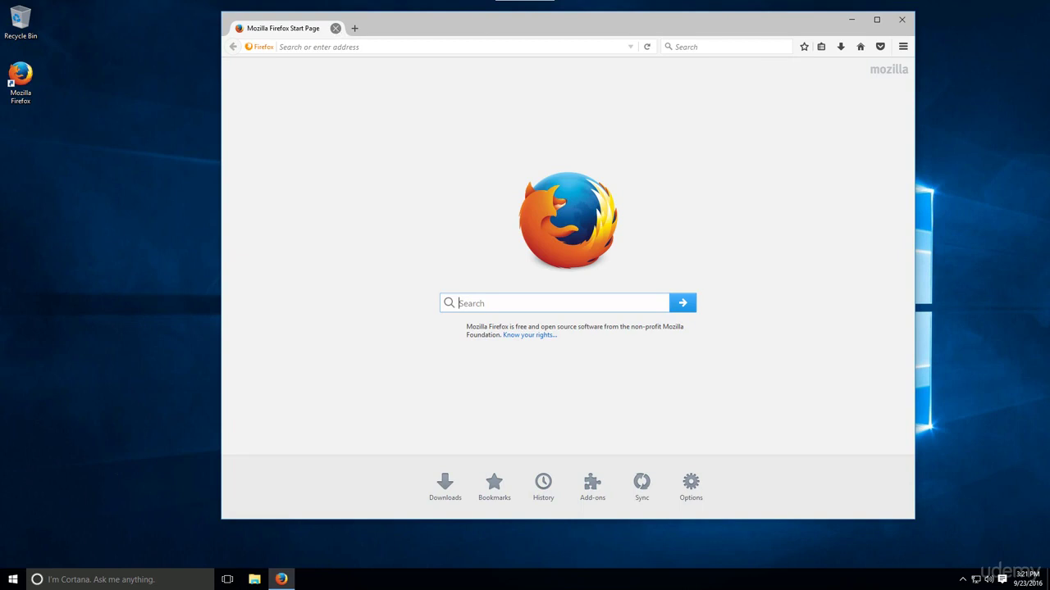